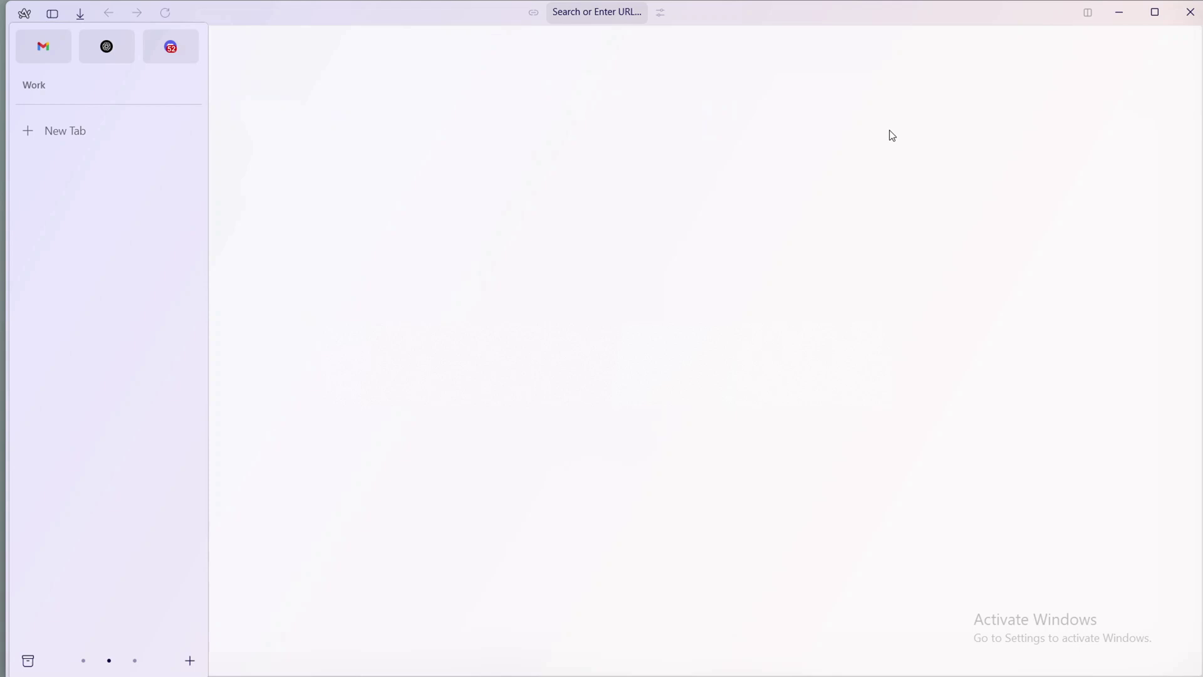
Step: Search Google for 'protocol buffer releases' from a new Arc tab
{"action": "key", "text": "ctrl+t"}
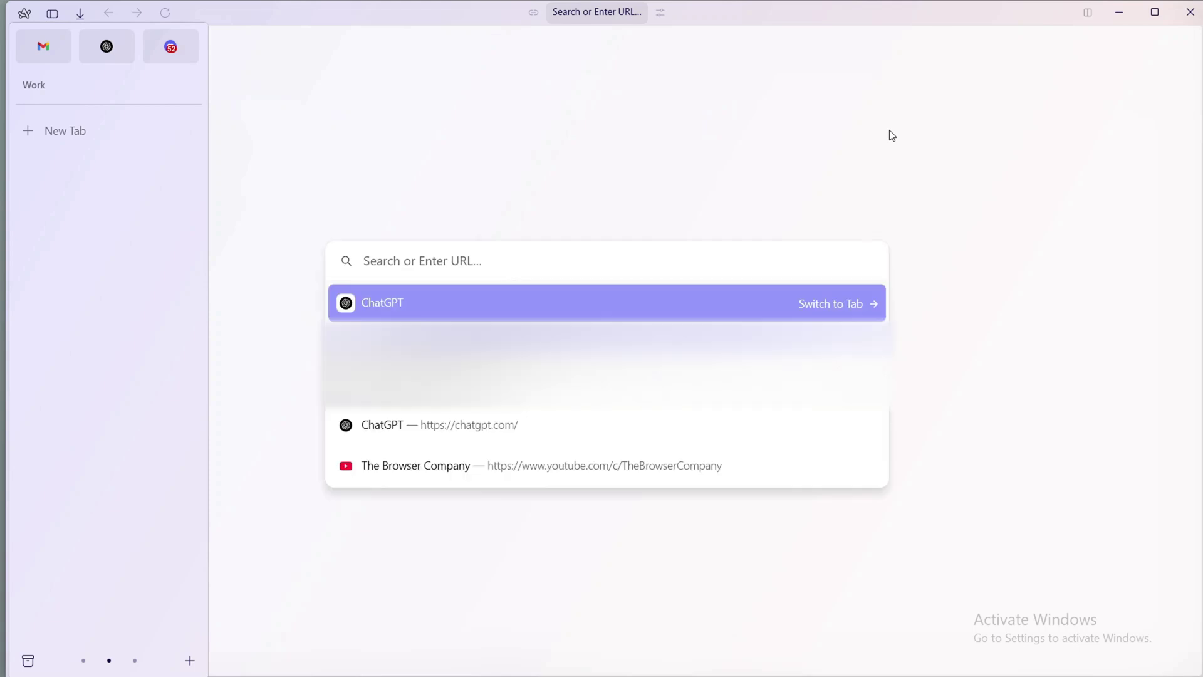
{"action": "type", "text": "p"}
{"action": "key", "text": "BackSpace"}
{"action": "type", "text": "protoc"}
{"action": "type", "text": "ol buff"}
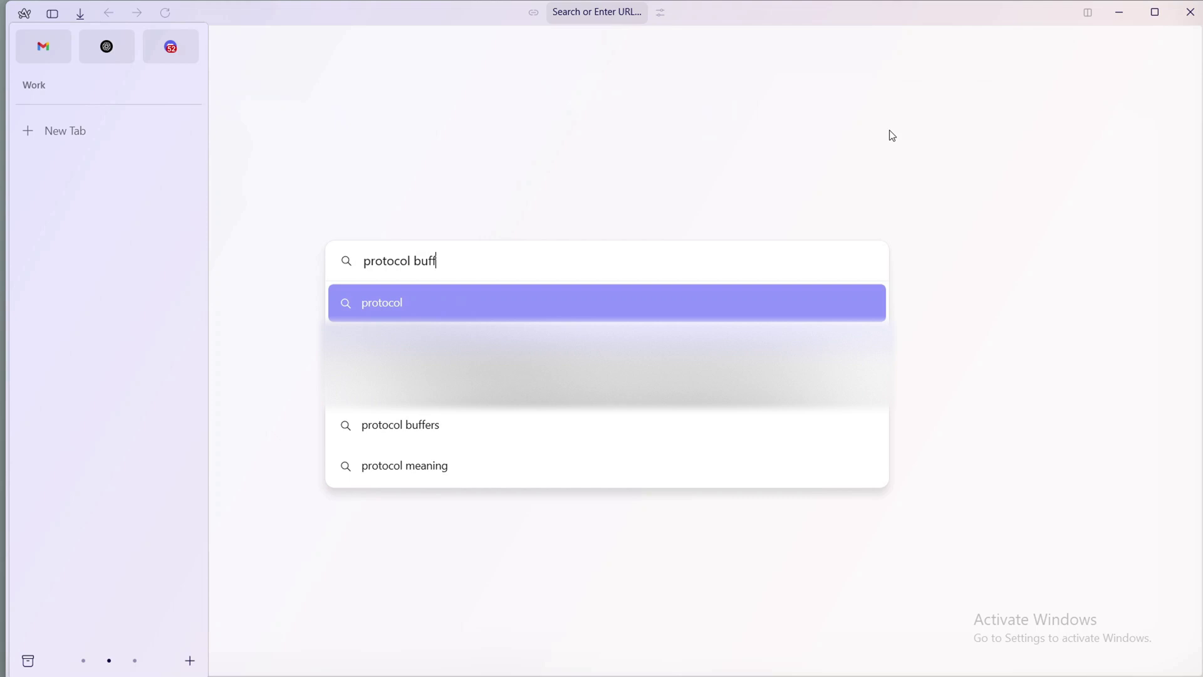
{"action": "type", "text": "er releases"}
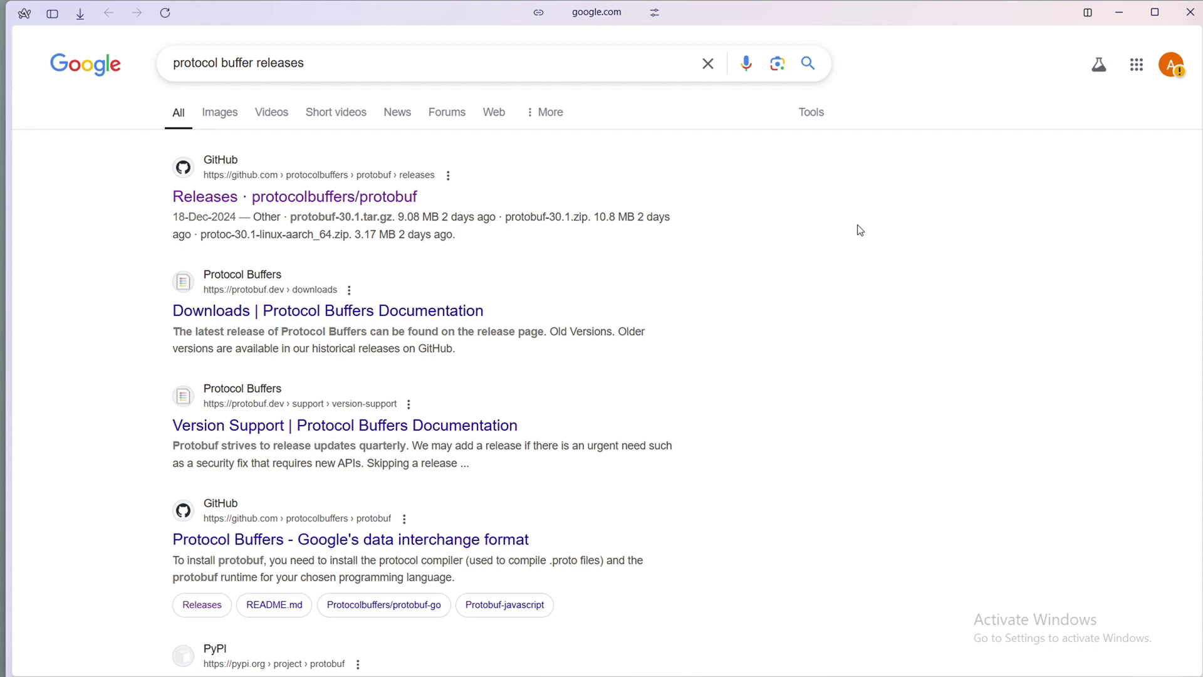
Step: Go to the protocolbuffers/protobuf Releases page and show all 14 assets of v30.1
{"action": "left_click", "coordinate": [353, 210]}
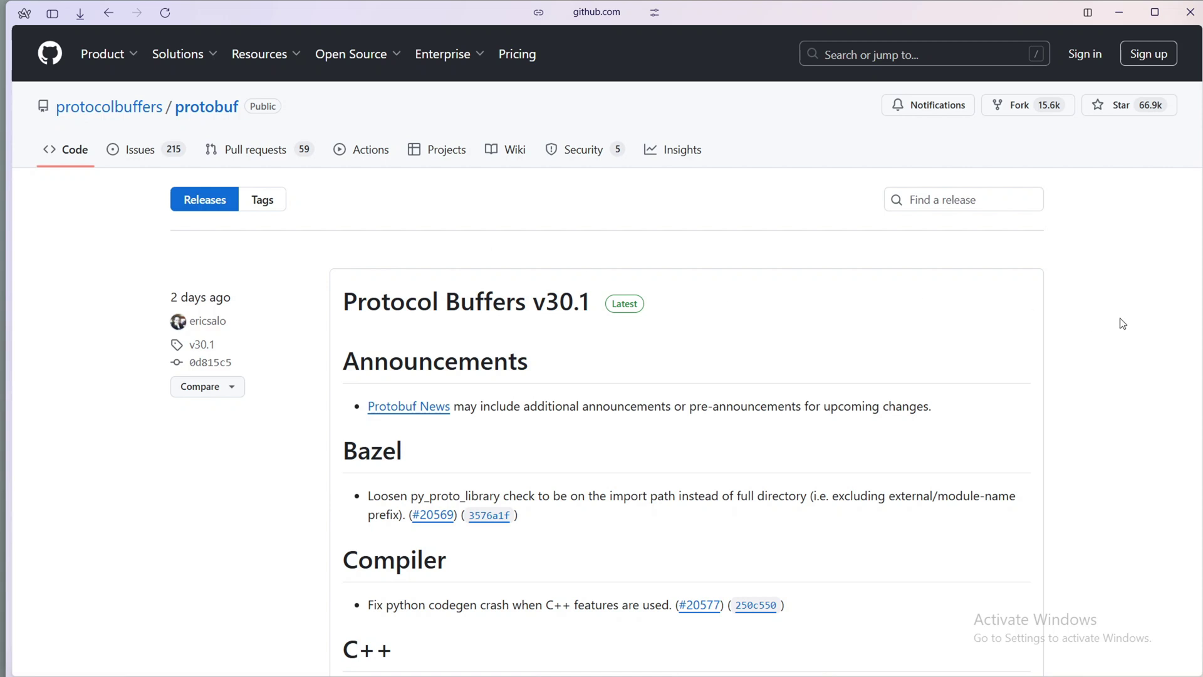
{"action": "scroll", "coordinate": [1122, 323], "scroll_direction": "down", "scroll_amount": 1}
{"action": "scroll", "coordinate": [1122, 324], "scroll_direction": "down", "scroll_amount": 2}
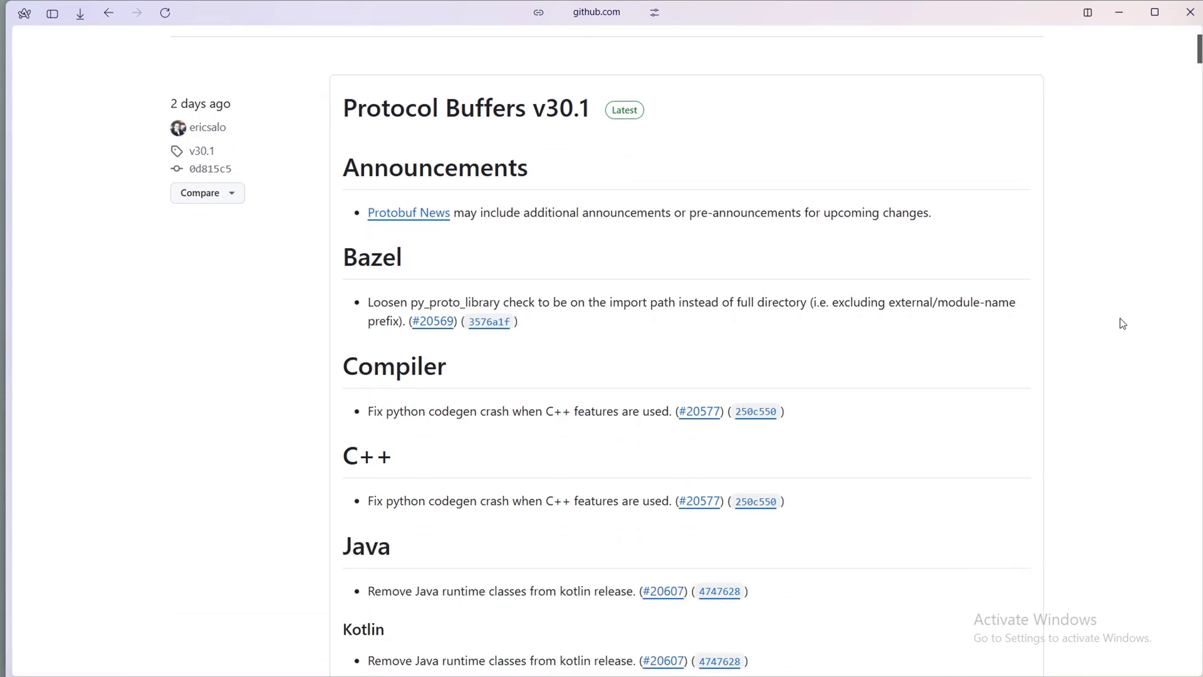
{"action": "scroll", "coordinate": [1121, 324], "scroll_direction": "down", "scroll_amount": 2}
{"action": "scroll", "coordinate": [1121, 324], "scroll_direction": "down", "scroll_amount": 2}
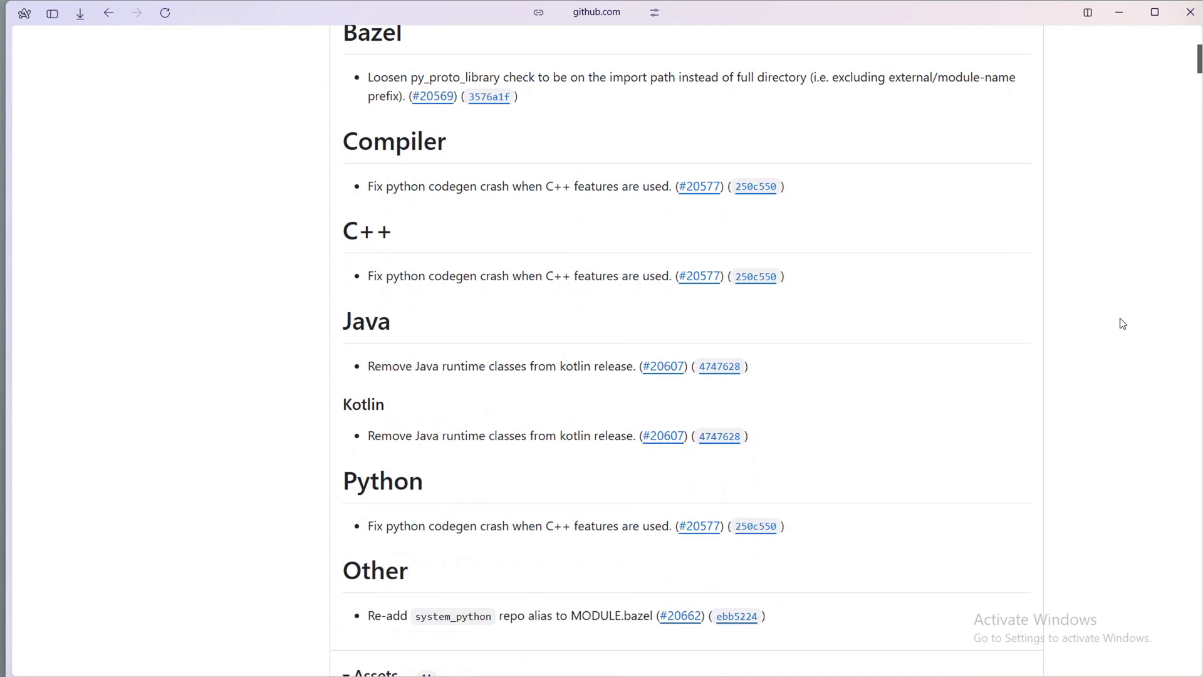
{"action": "scroll", "coordinate": [1121, 324], "scroll_direction": "down", "scroll_amount": 1}
{"action": "scroll", "coordinate": [1121, 324], "scroll_direction": "down", "scroll_amount": 1}
{"action": "scroll", "coordinate": [1122, 323], "scroll_direction": "down", "scroll_amount": 1}
{"action": "scroll", "coordinate": [1121, 323], "scroll_direction": "down", "scroll_amount": 2}
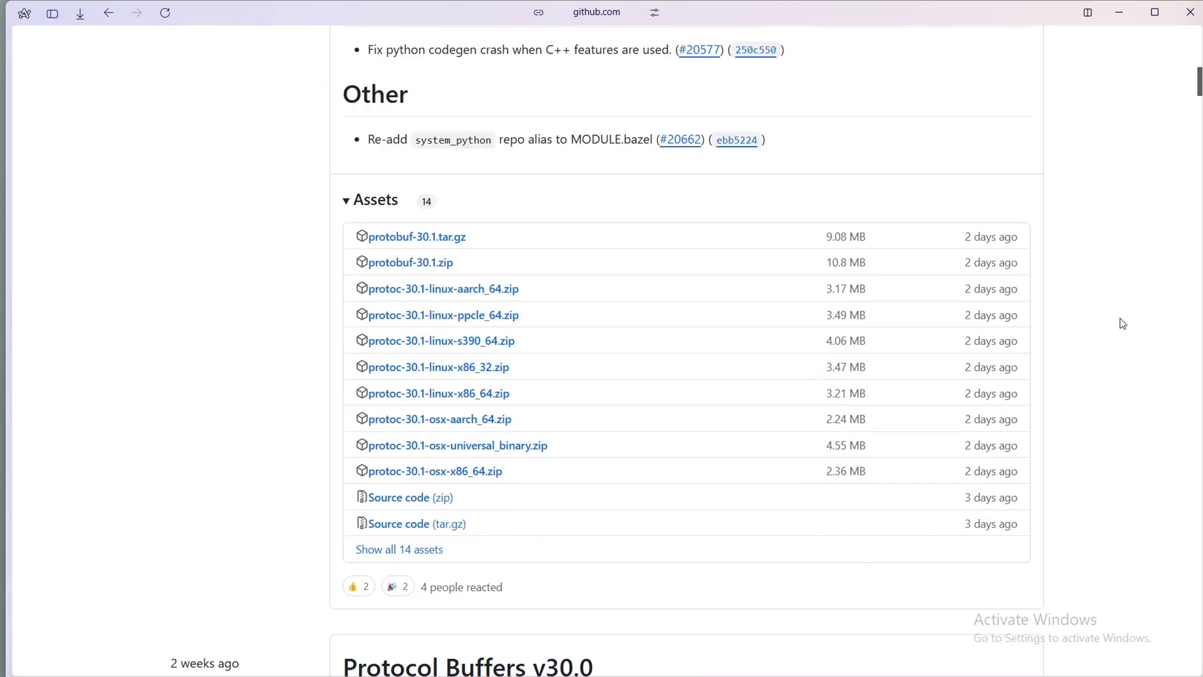
{"action": "scroll", "coordinate": [1121, 323], "scroll_direction": "down", "scroll_amount": 1}
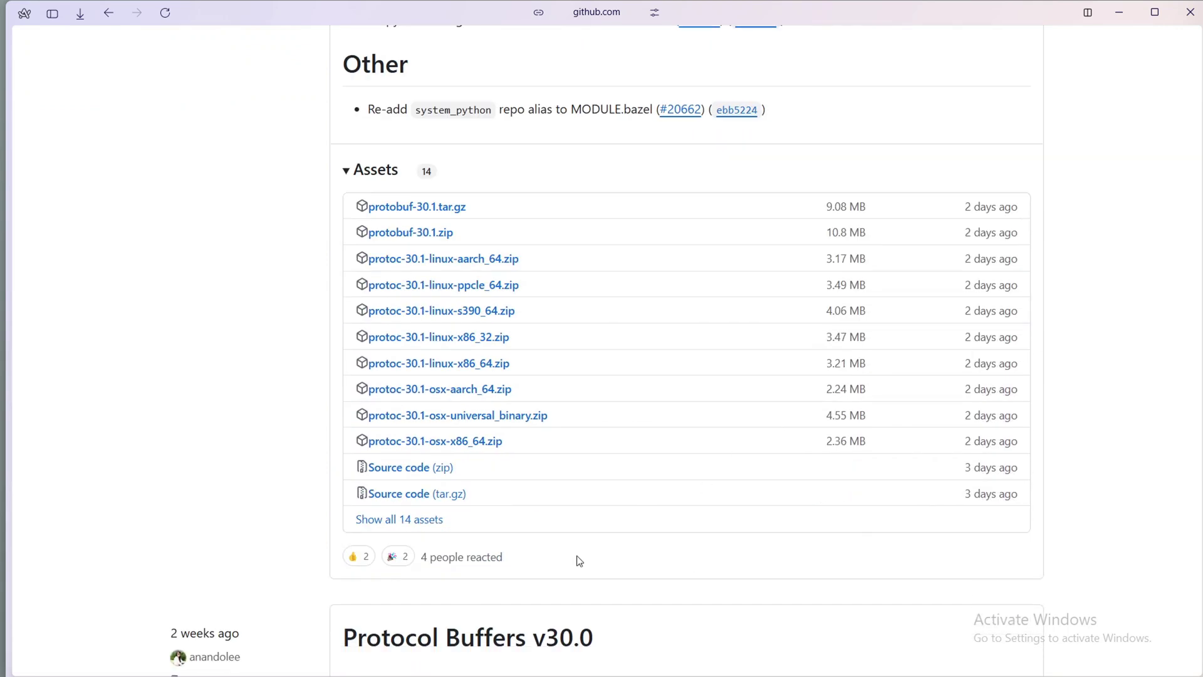
{"action": "left_click", "coordinate": [399, 520]}
{"action": "scroll", "coordinate": [492, 527], "scroll_direction": "down", "scroll_amount": 1}
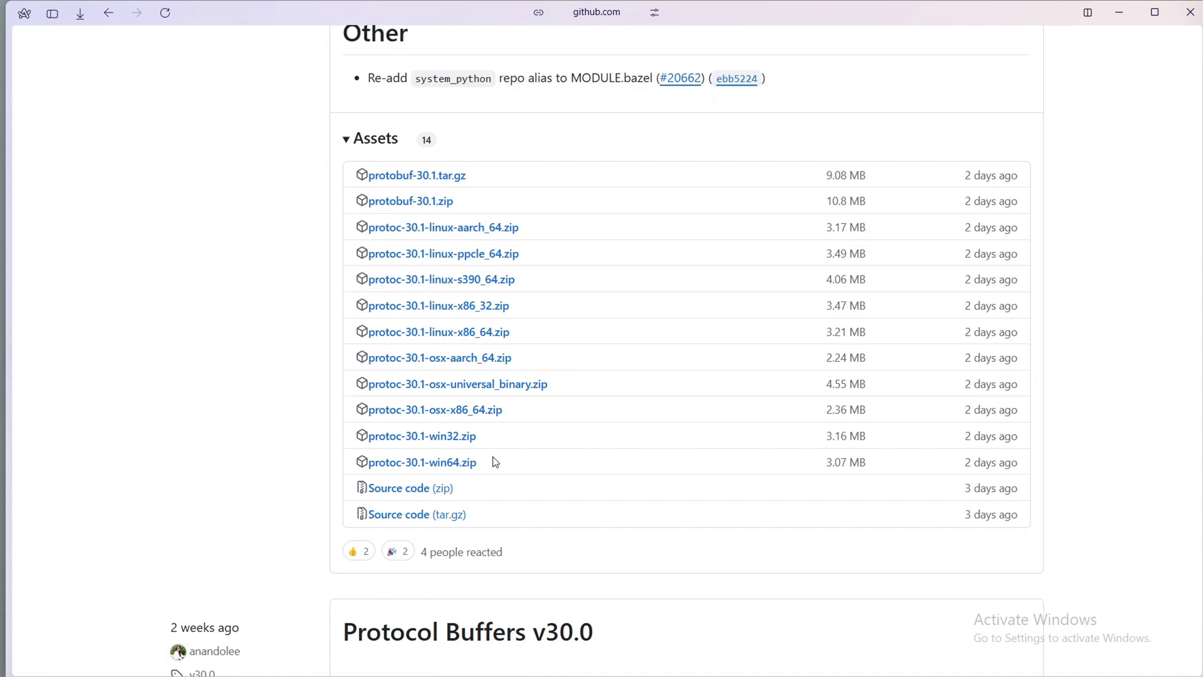
Step: Download protoc-30.1-win64.zip into Downloads and switch to File Explorer
{"action": "left_click", "coordinate": [424, 463]}
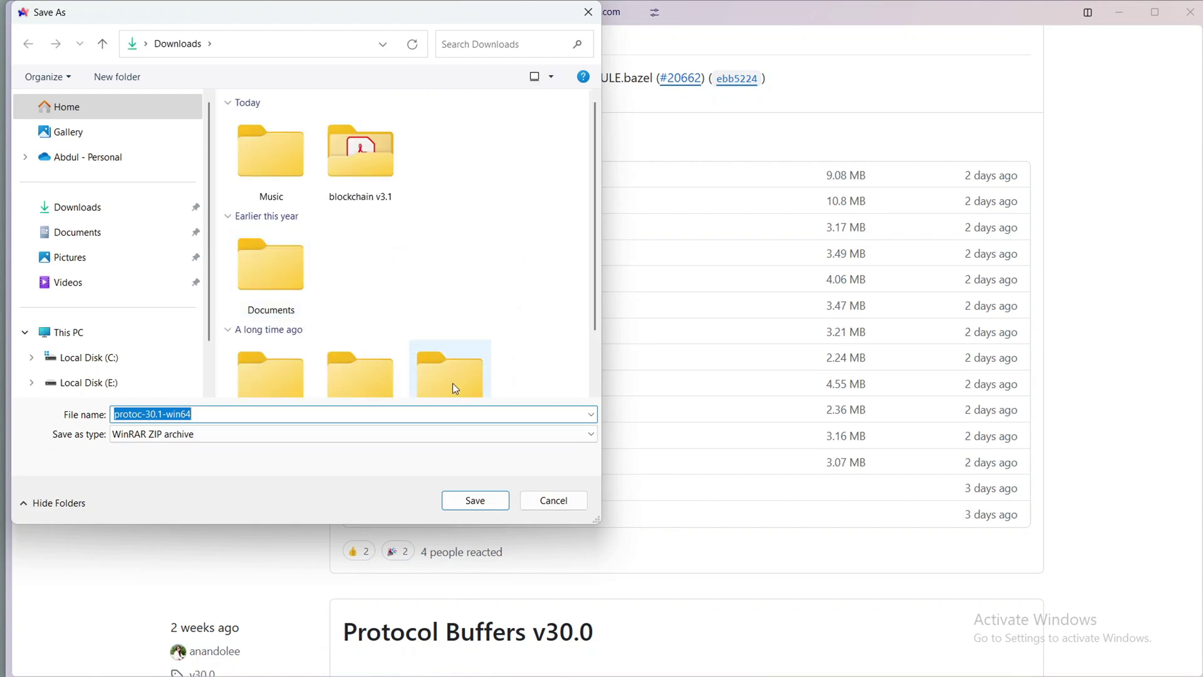
{"action": "left_click", "coordinate": [480, 500]}
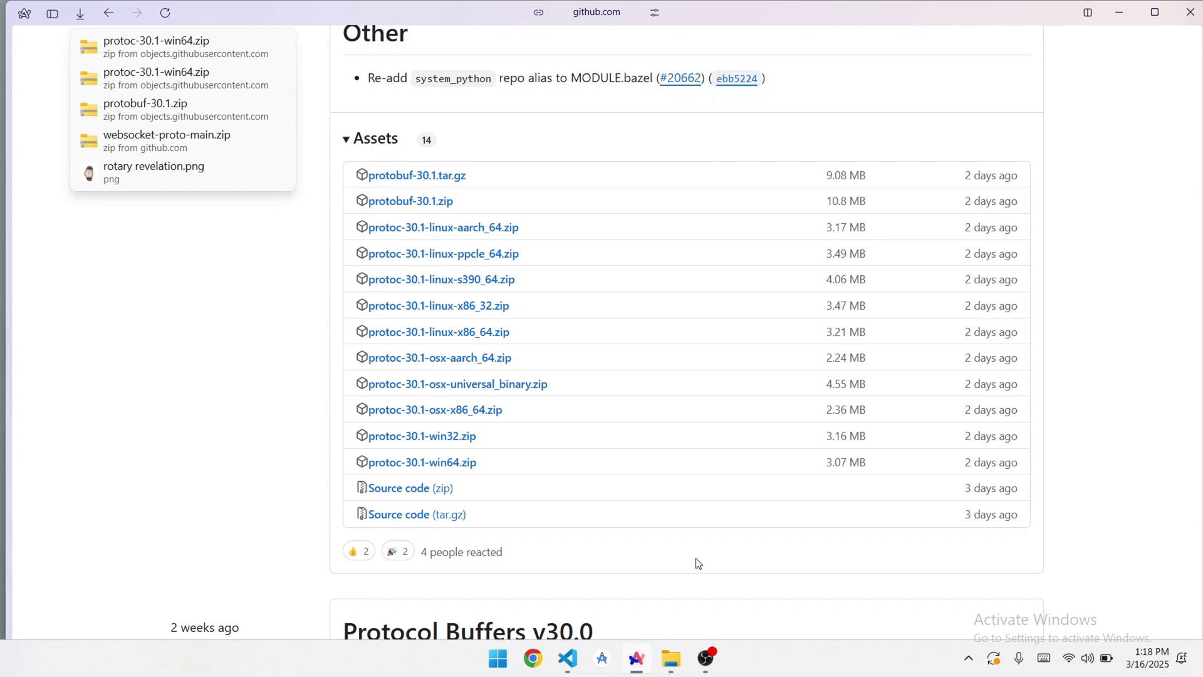
{"action": "left_click", "coordinate": [670, 662]}
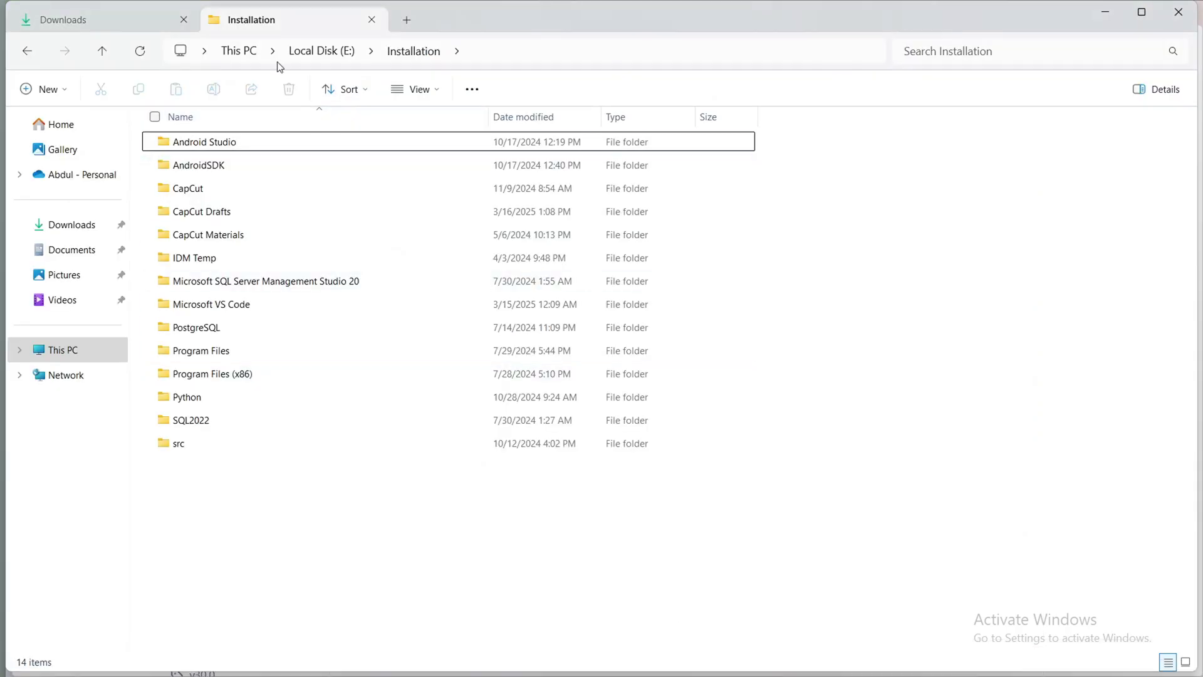
Step: Extract protoc-30.1-win64.zip in Downloads and move the extracted folder into E:\Installation
{"action": "left_click", "coordinate": [137, 13]}
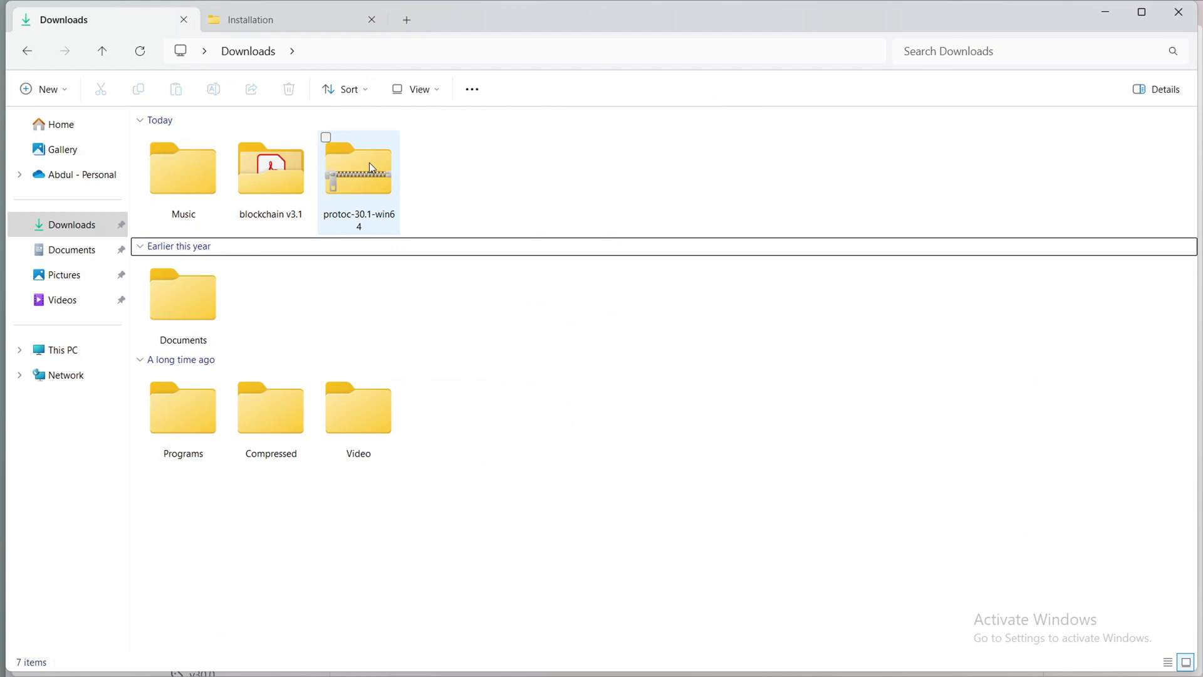
{"action": "mouse_move", "coordinate": [358, 179]}
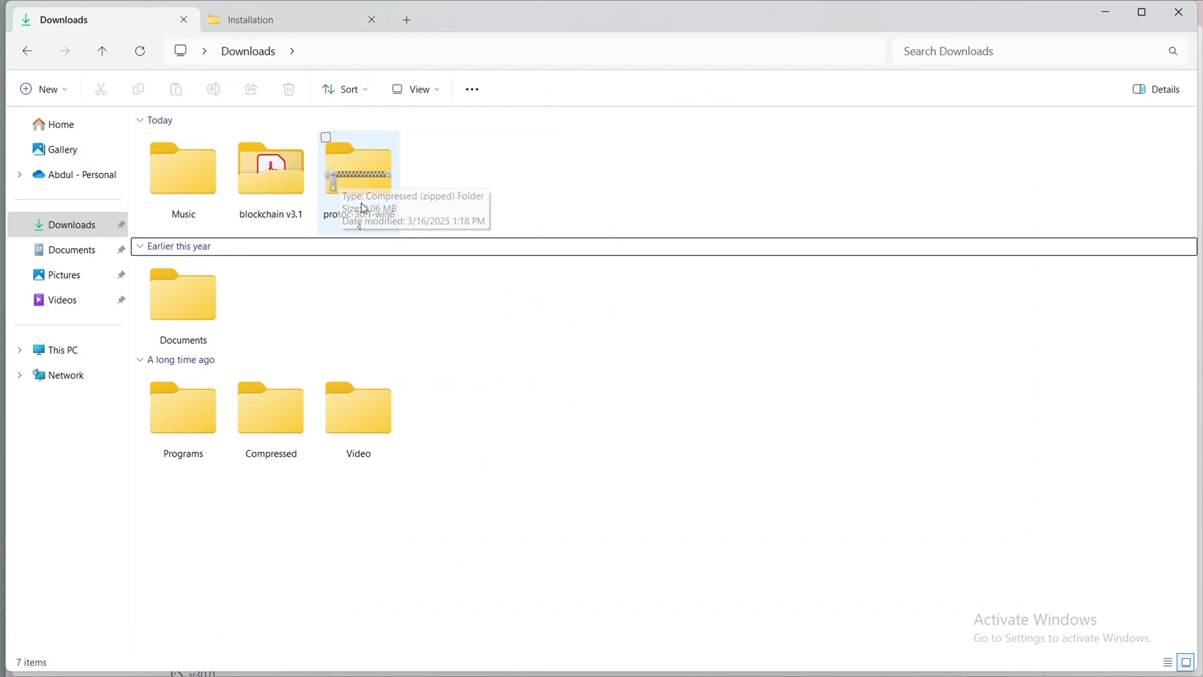
{"action": "left_click", "coordinate": [362, 158]}
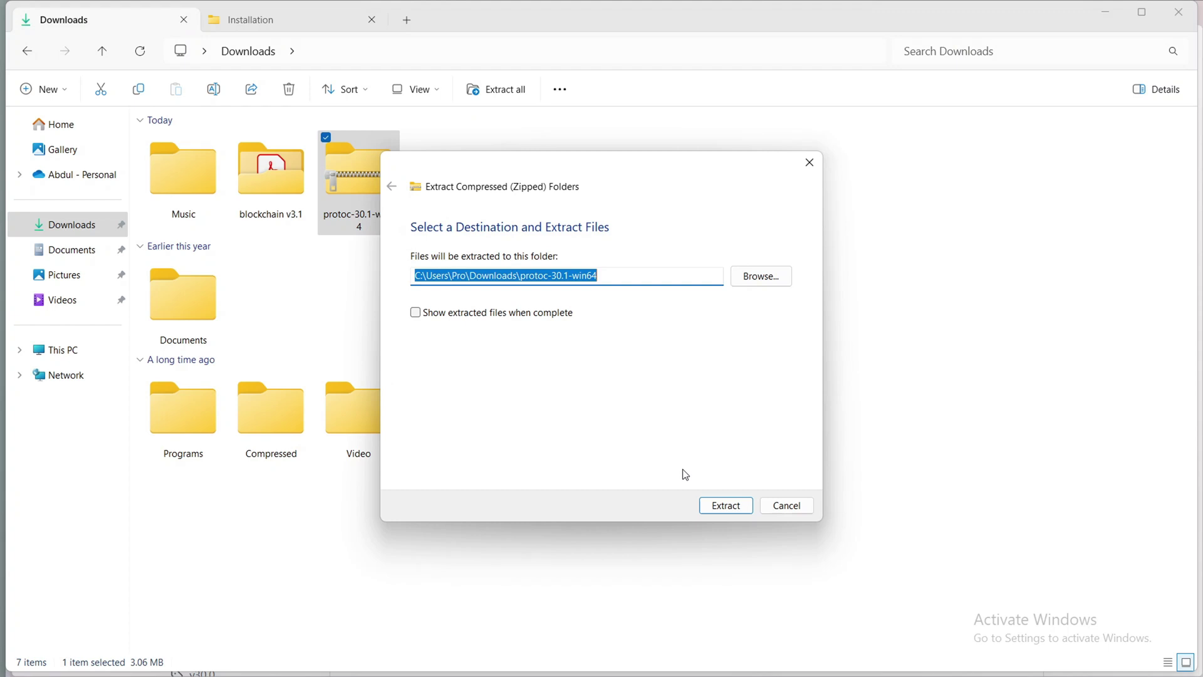
{"action": "left_click", "coordinate": [710, 507]}
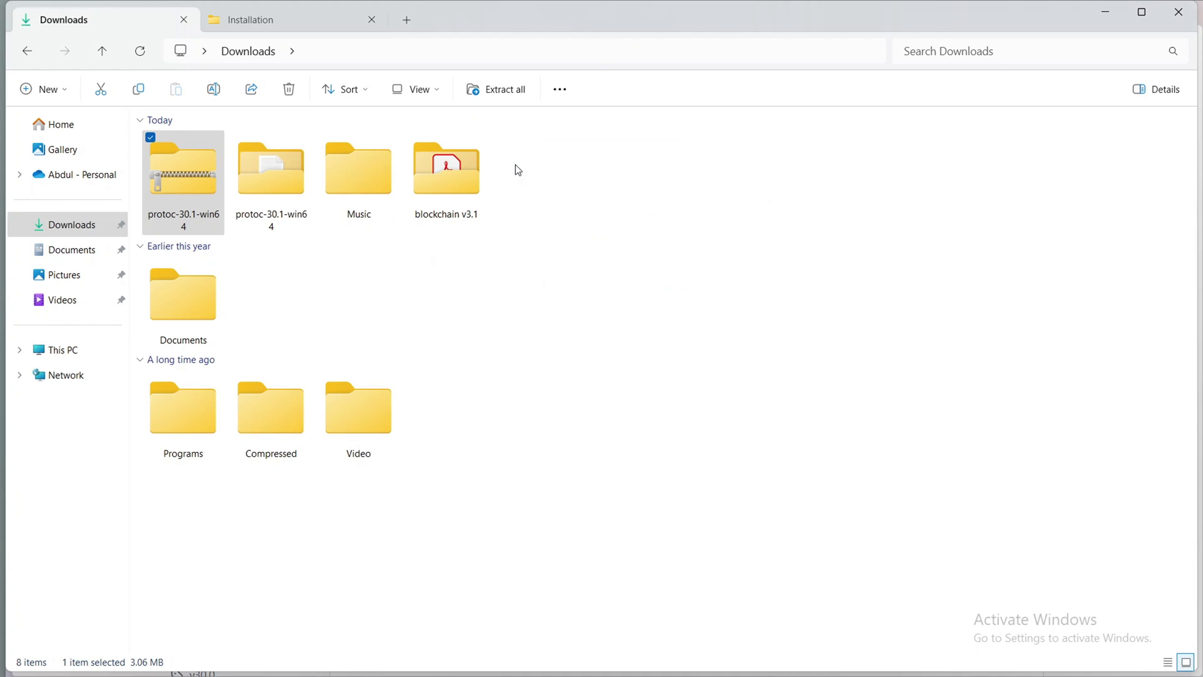
{"action": "mouse_move", "coordinate": [272, 179]}
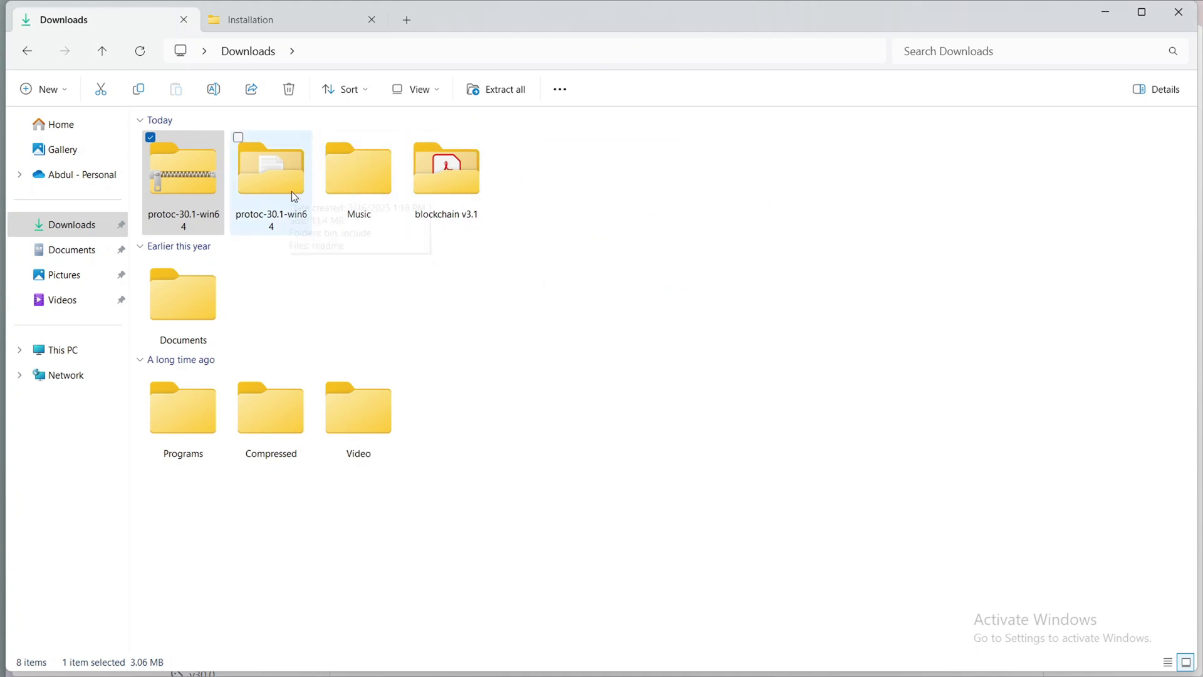
{"action": "left_click", "coordinate": [279, 172]}
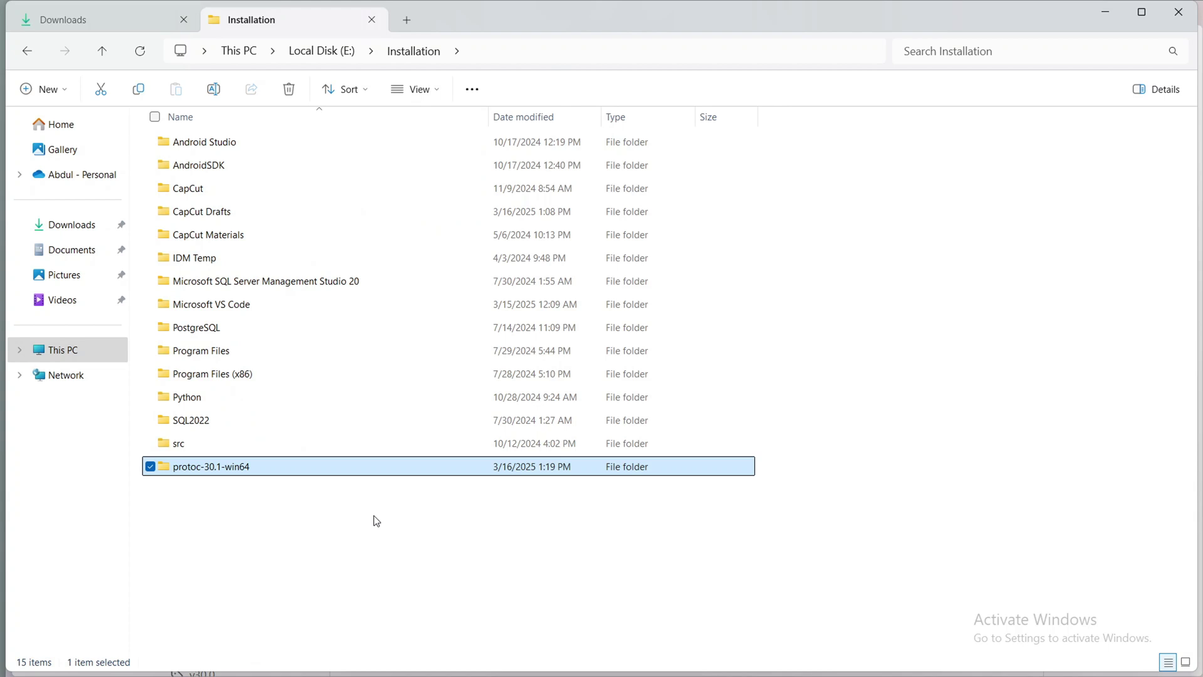
Step: Navigate into protoc-30.1-win64\bin and copy its full path E:\Installation\protoc-30.1-win64\bin
{"action": "left_click", "coordinate": [375, 521]}
{"action": "double_click", "coordinate": [366, 472]}
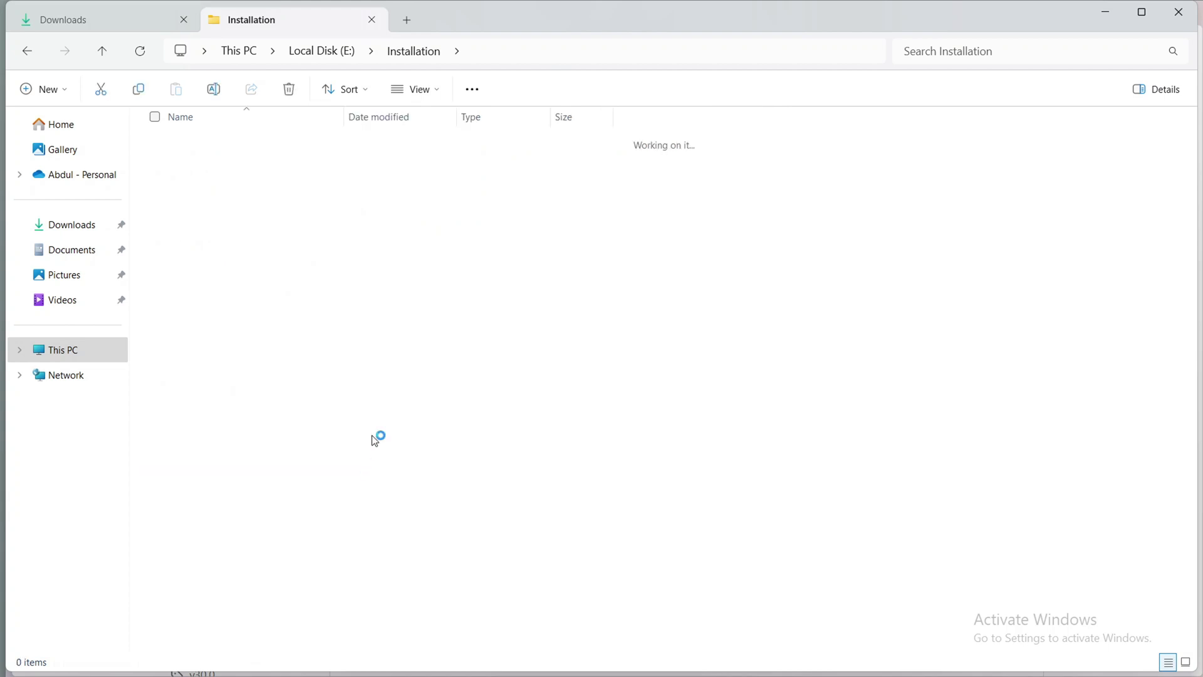
{"action": "double_click", "coordinate": [247, 141]}
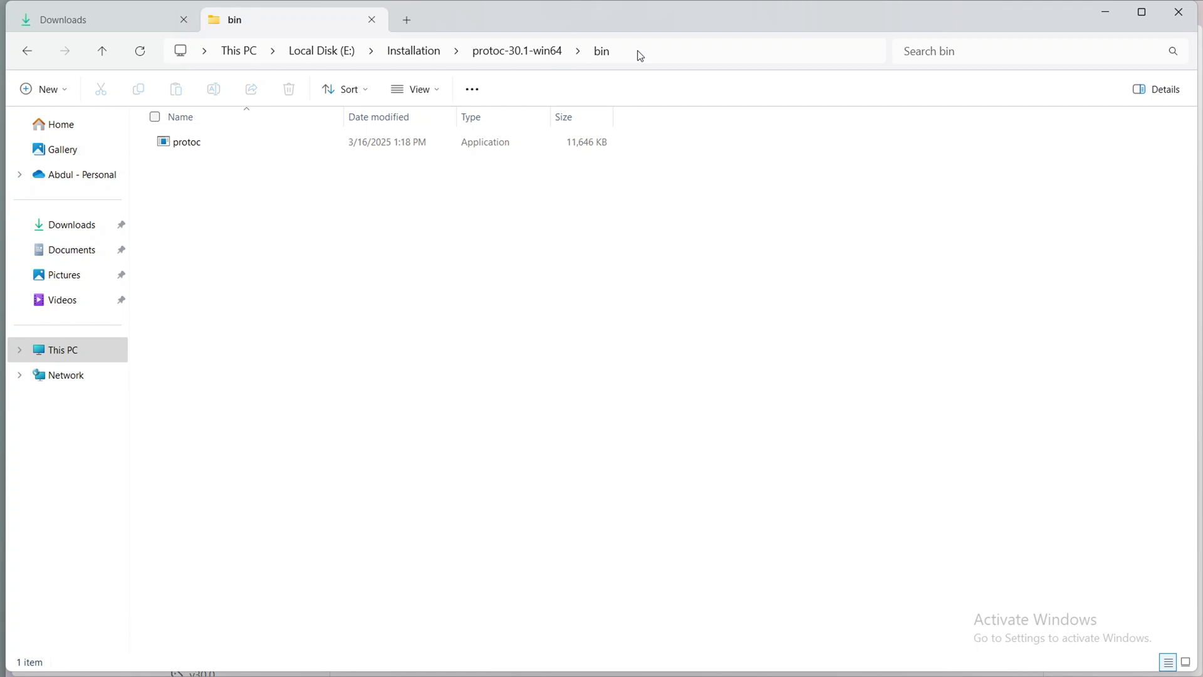
{"action": "left_click", "coordinate": [639, 53]}
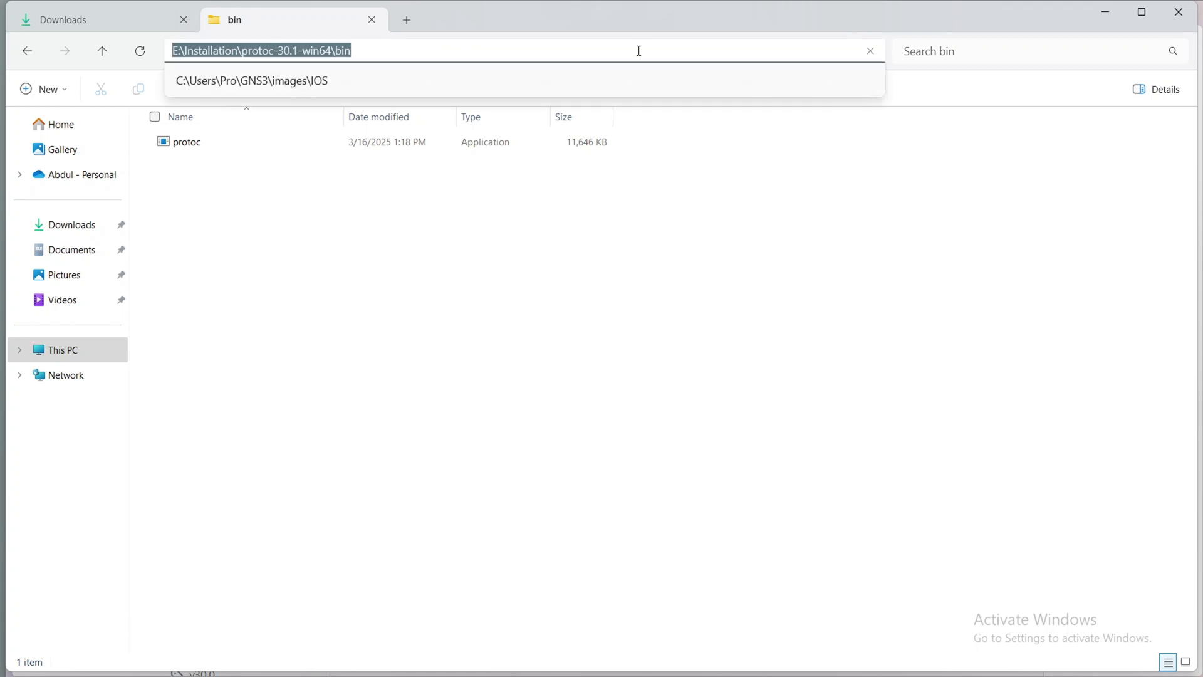
{"action": "left_click", "coordinate": [661, 252]}
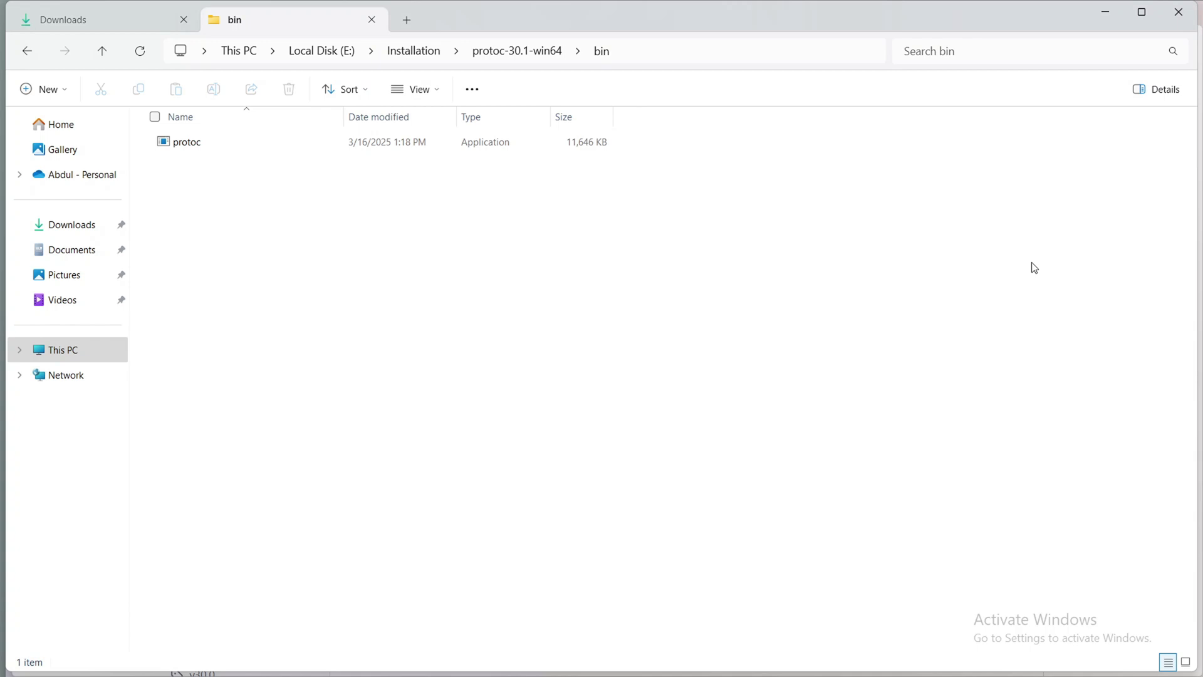
Step: Search Windows for 'env' and choose 'Edit the system environment variables'
{"action": "key", "text": "super"}
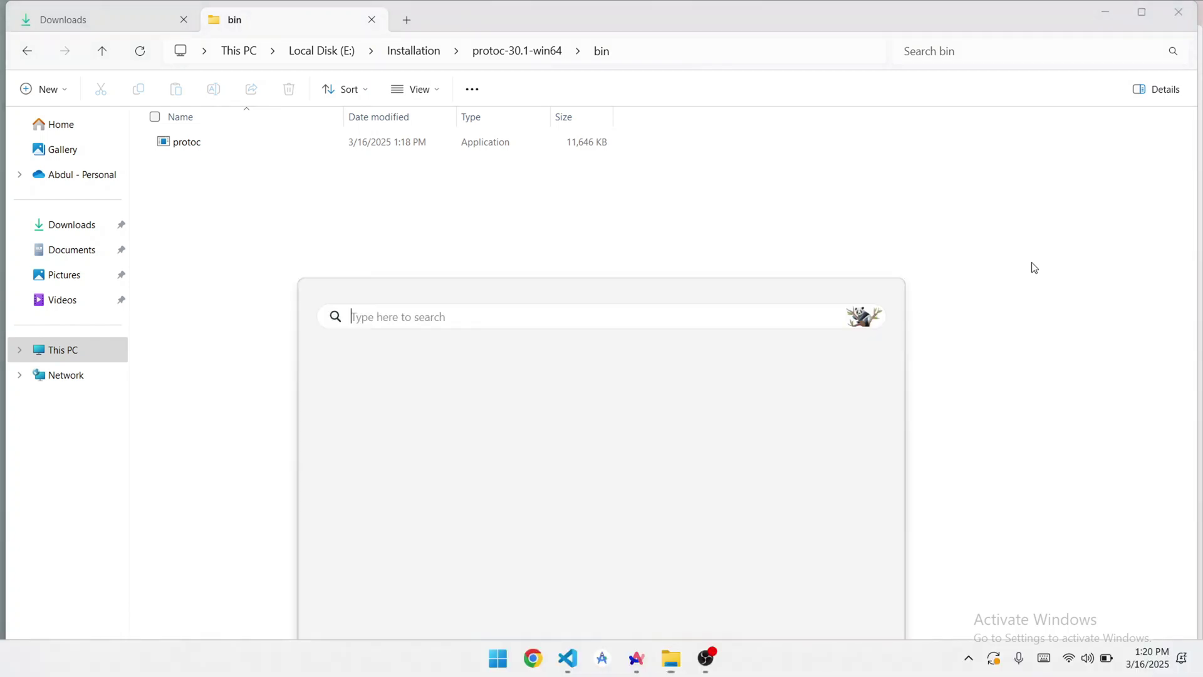
{"action": "type", "text": "env"}
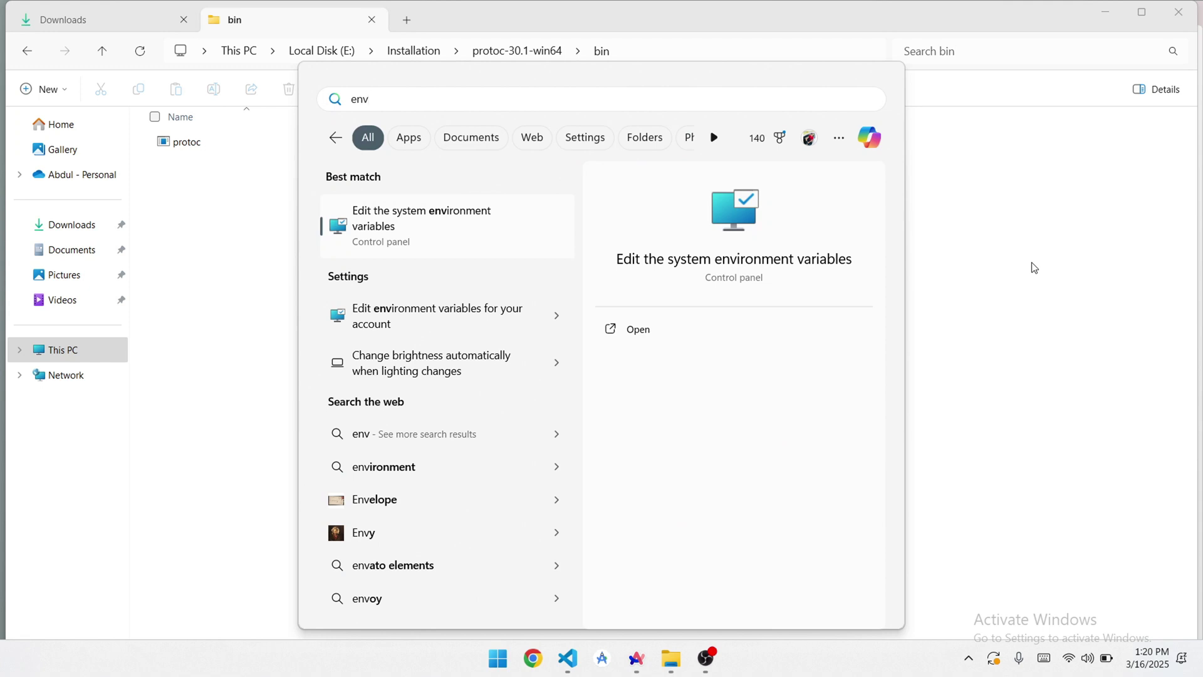
{"action": "left_click", "coordinate": [539, 235]}
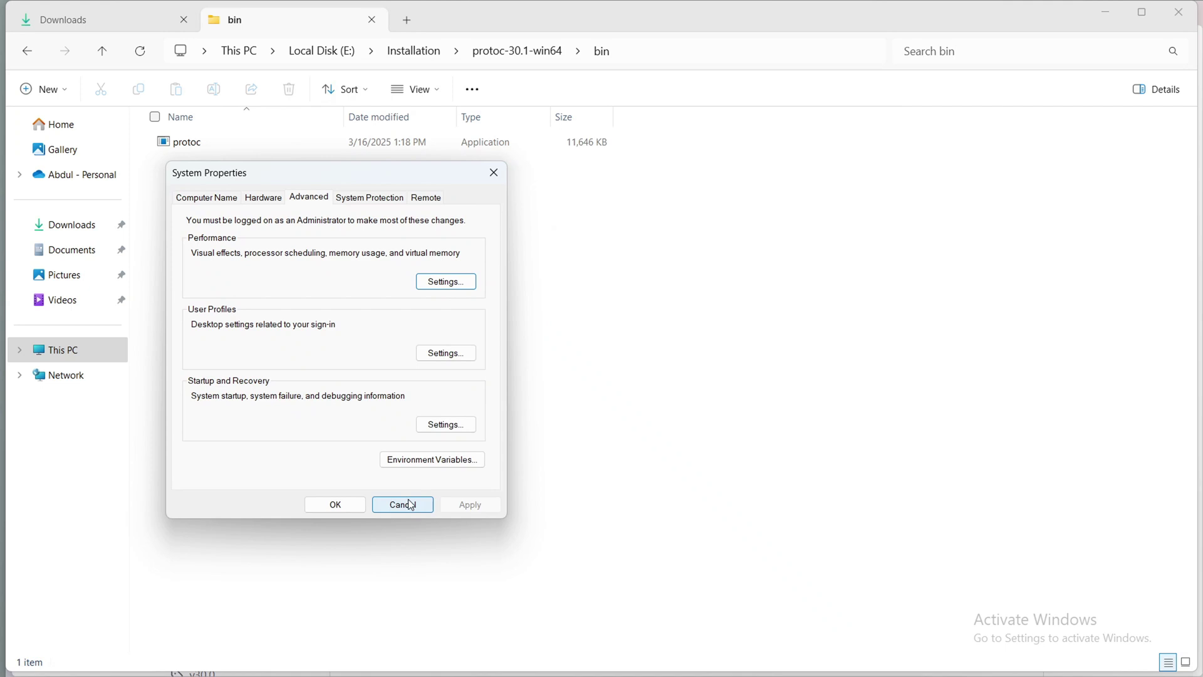
Step: Add E:\Installation\protoc-30.1-win64\bin as a new system Path entry and clear the duplicate
{"action": "left_click", "coordinate": [421, 461]}
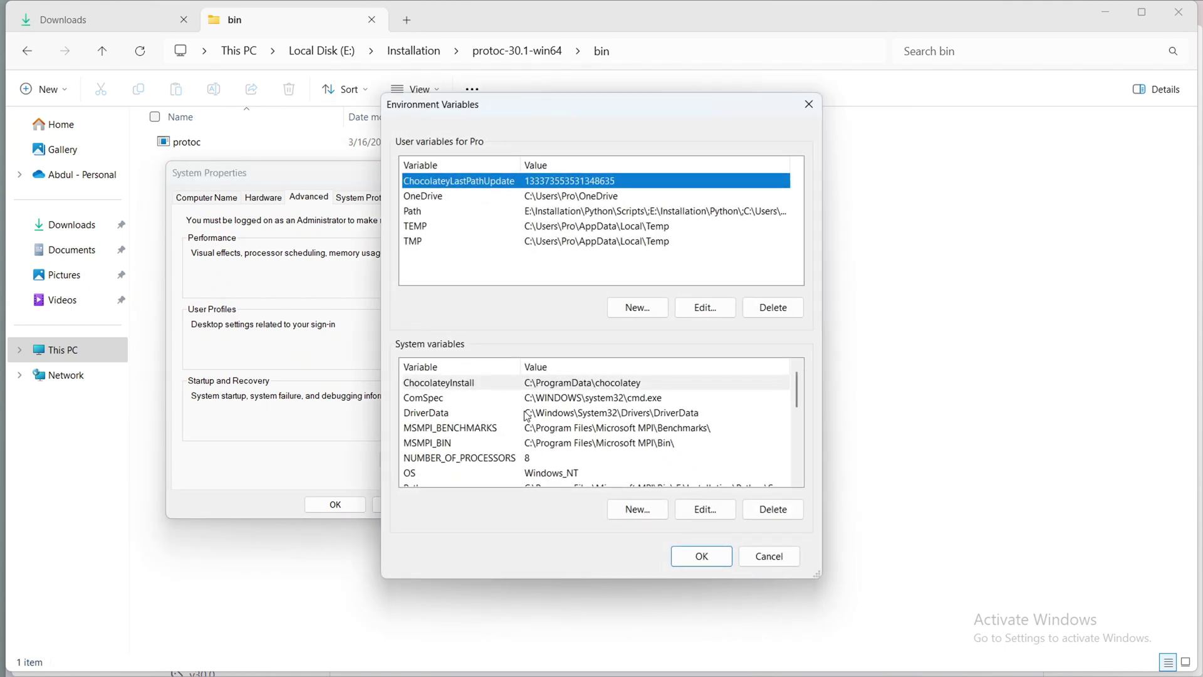
{"action": "scroll", "coordinate": [527, 415], "scroll_direction": "down", "scroll_amount": 1}
{"action": "double_click", "coordinate": [444, 443]}
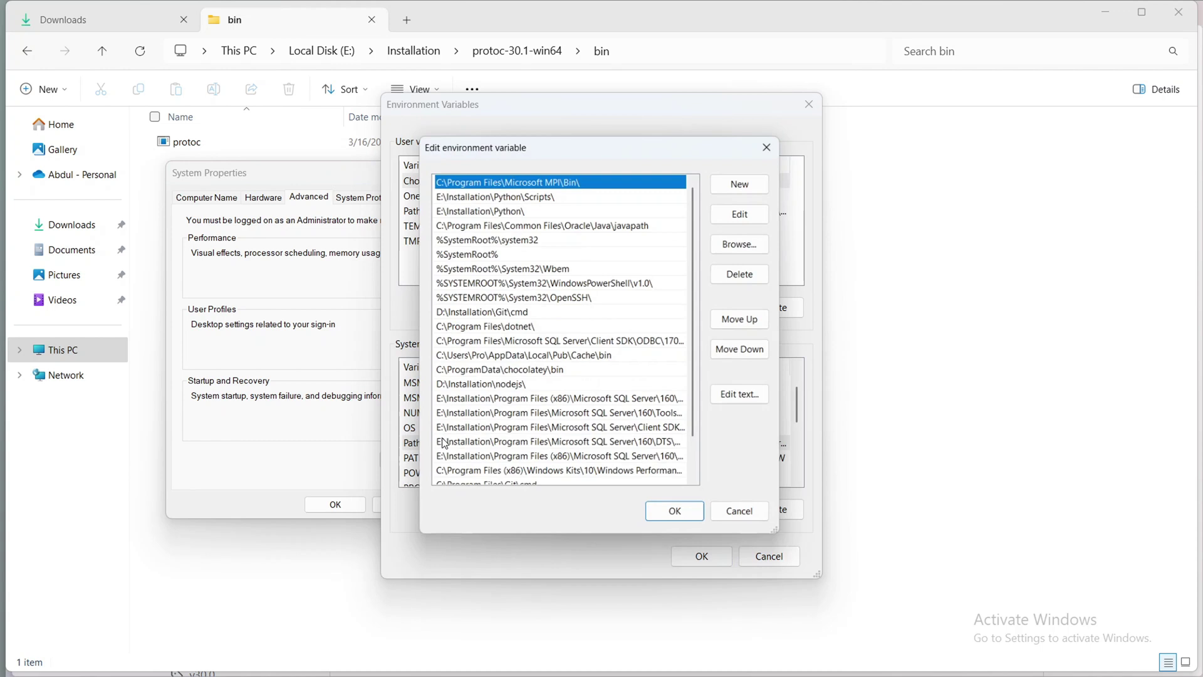
{"action": "scroll", "coordinate": [553, 365], "scroll_direction": "down", "scroll_amount": 1}
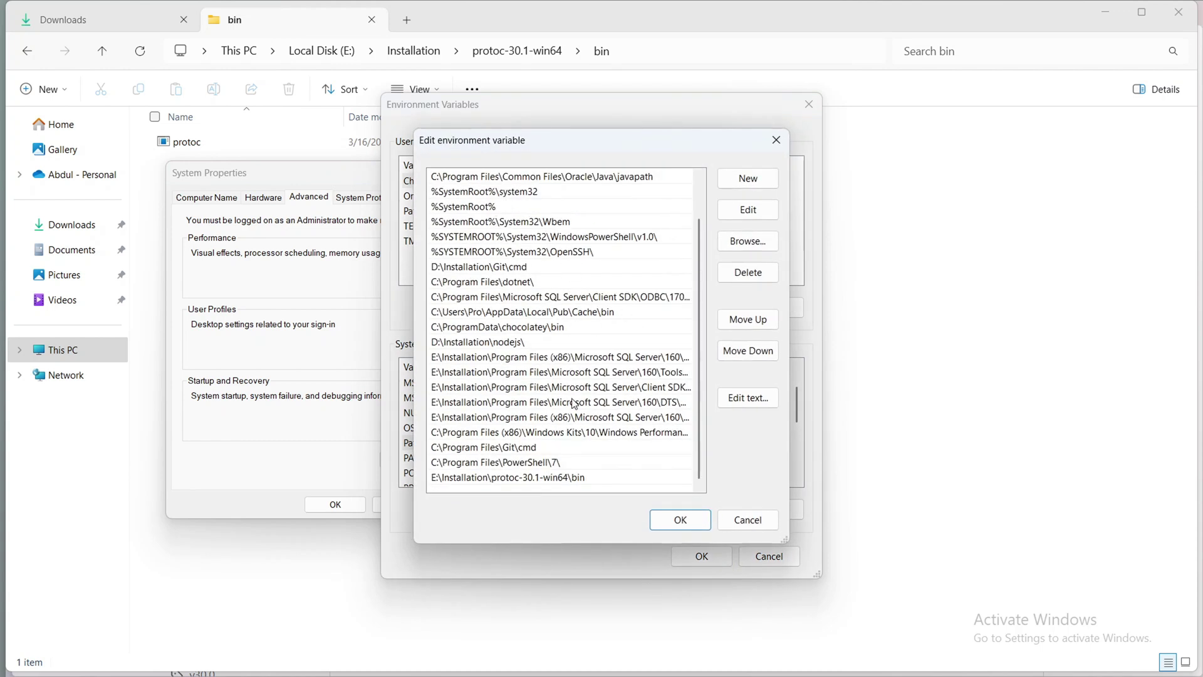
{"action": "left_click", "coordinate": [727, 183]}
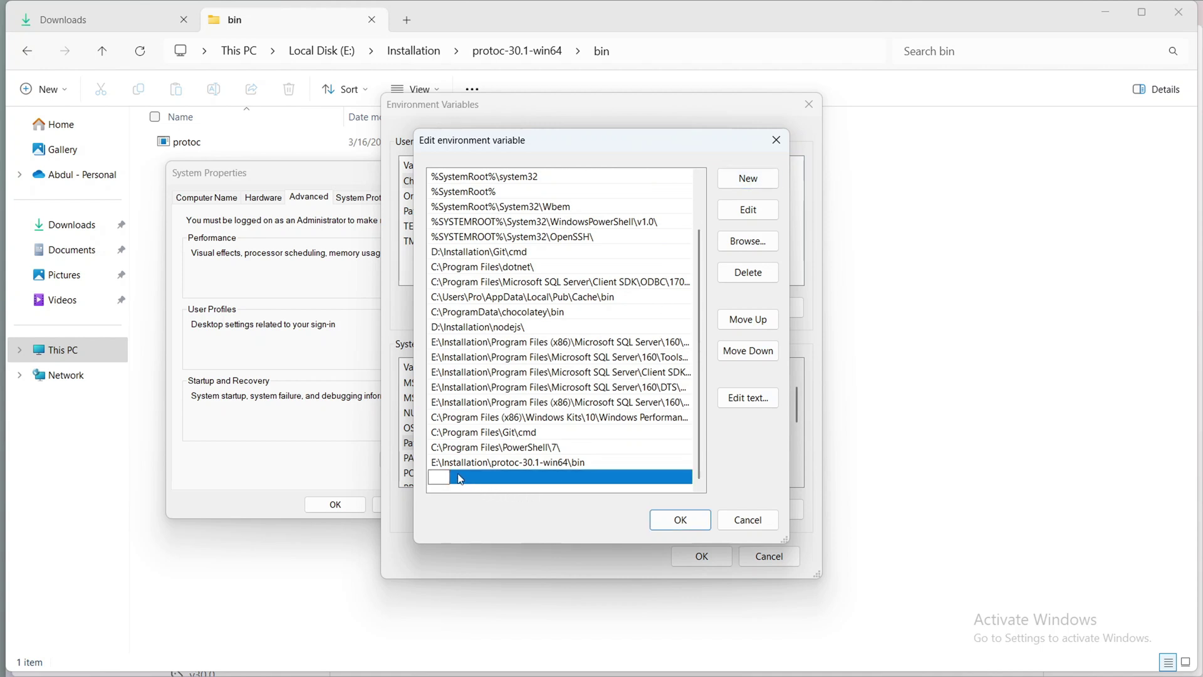
{"action": "type", "text": "E:\\Installation\\protoc-30.1-win64\\bin"}
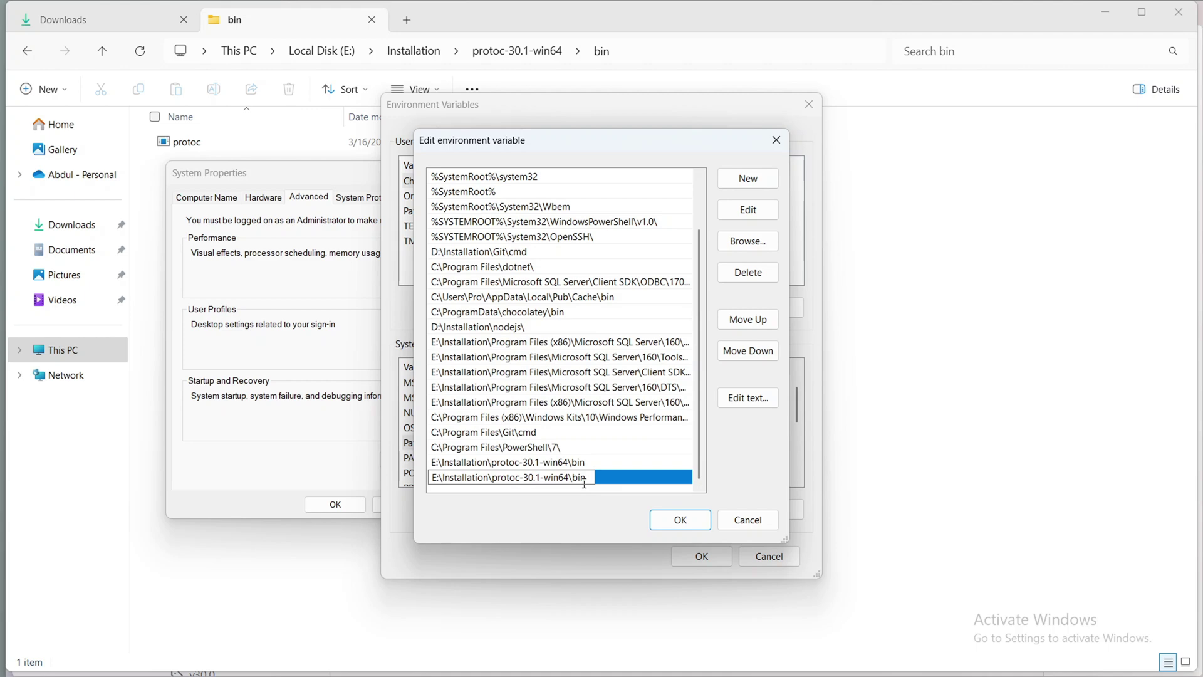
{"action": "key", "text": "ctrl+a"}
{"action": "key", "text": "BackSpace"}
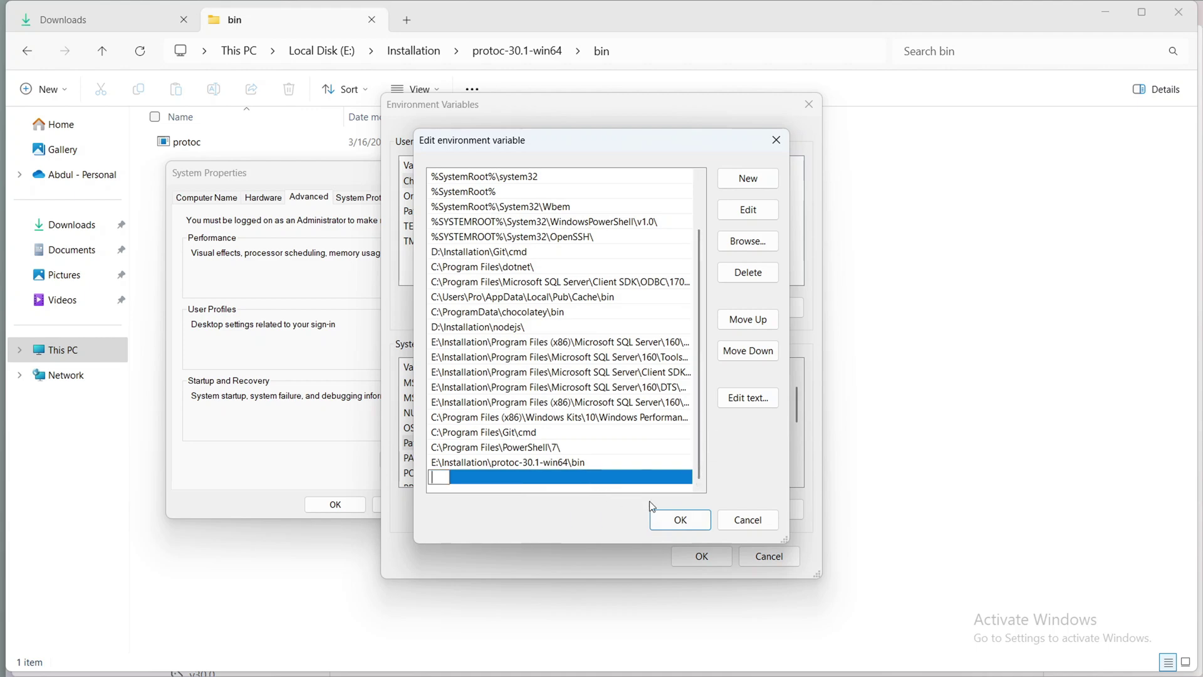
Step: Confirm the Path edits and close Environment Variables and System Properties with OK
{"action": "left_click", "coordinate": [674, 520]}
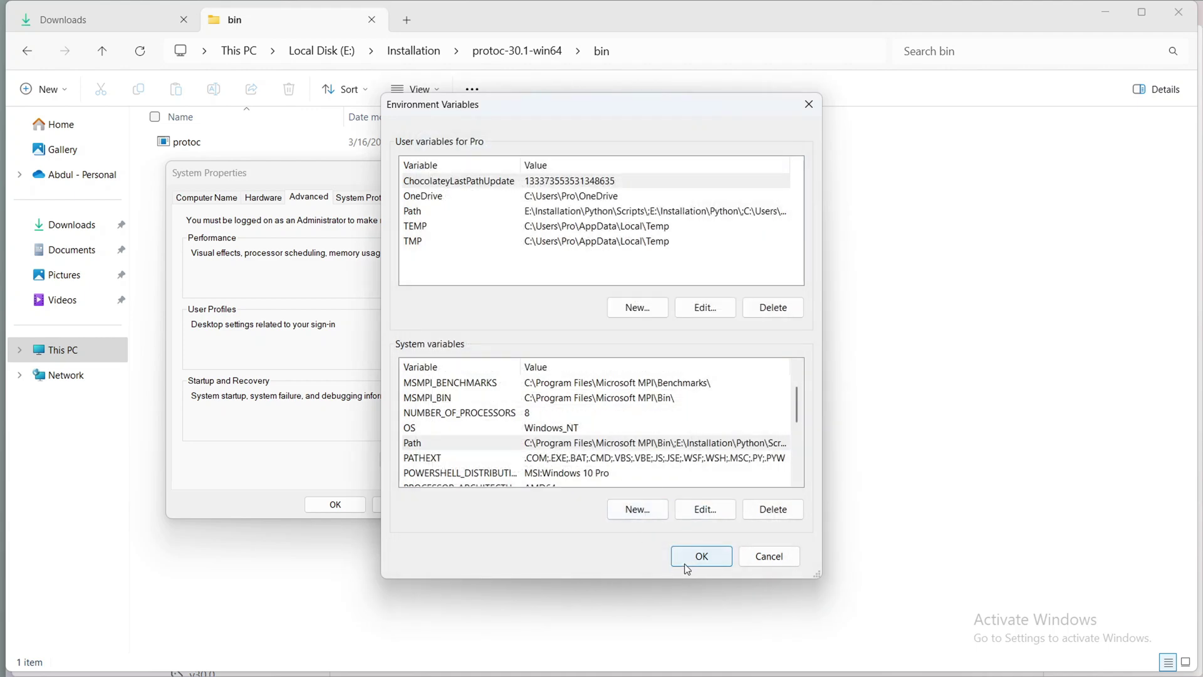
{"action": "left_click", "coordinate": [696, 557]}
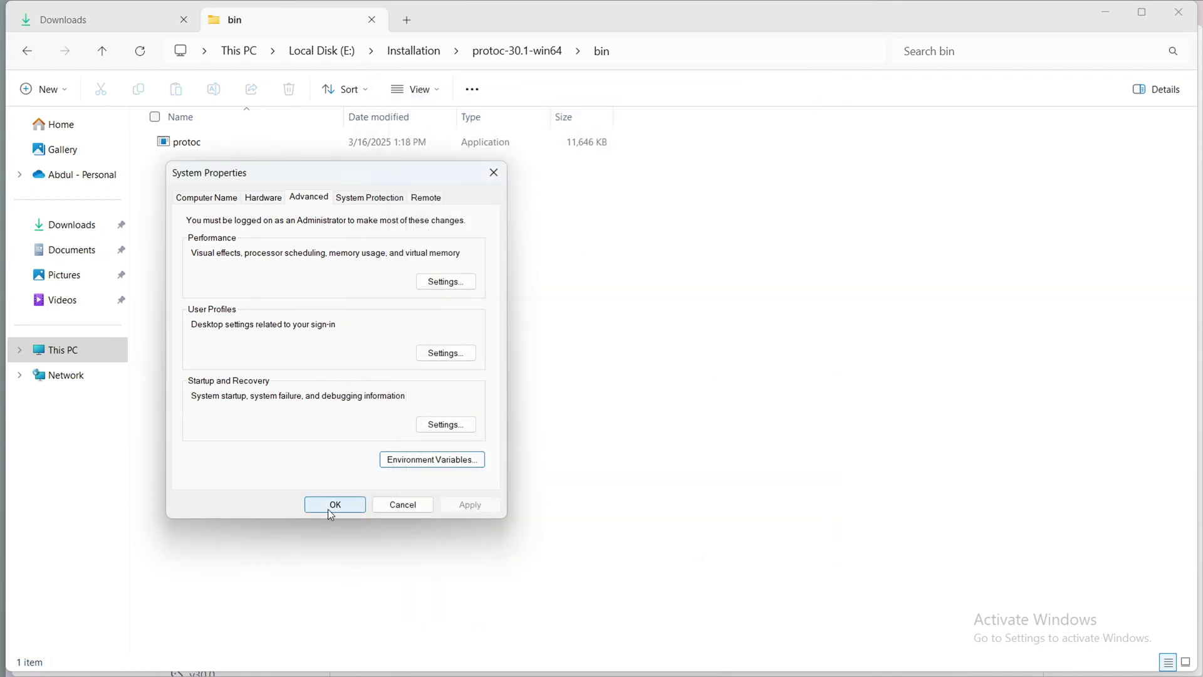
{"action": "left_click", "coordinate": [328, 508]}
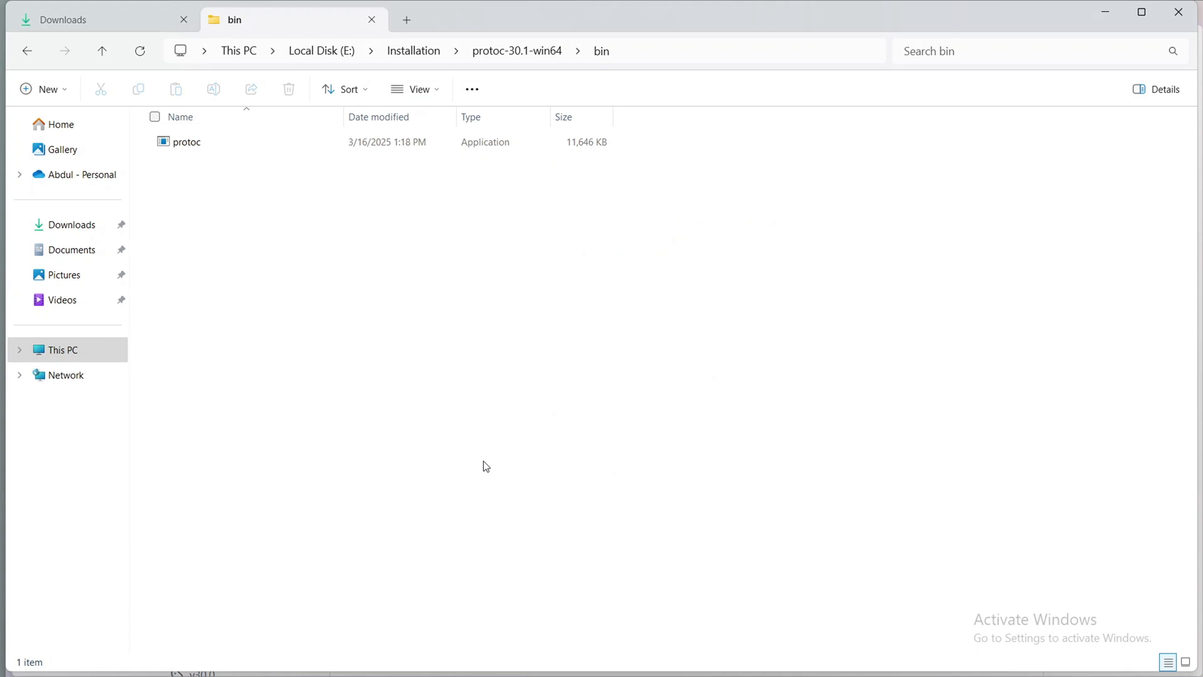
Step: Search Windows for 'cmd' and launch Command Prompt
{"action": "key", "text": "super"}
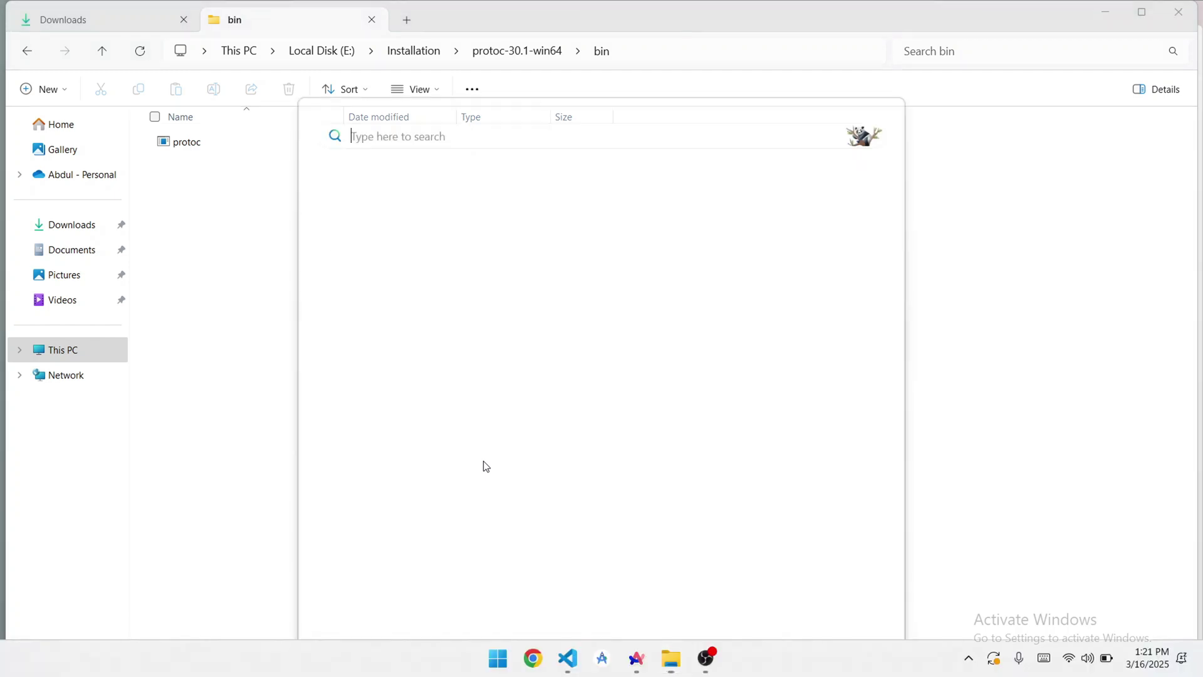
{"action": "type", "text": "cmd"}
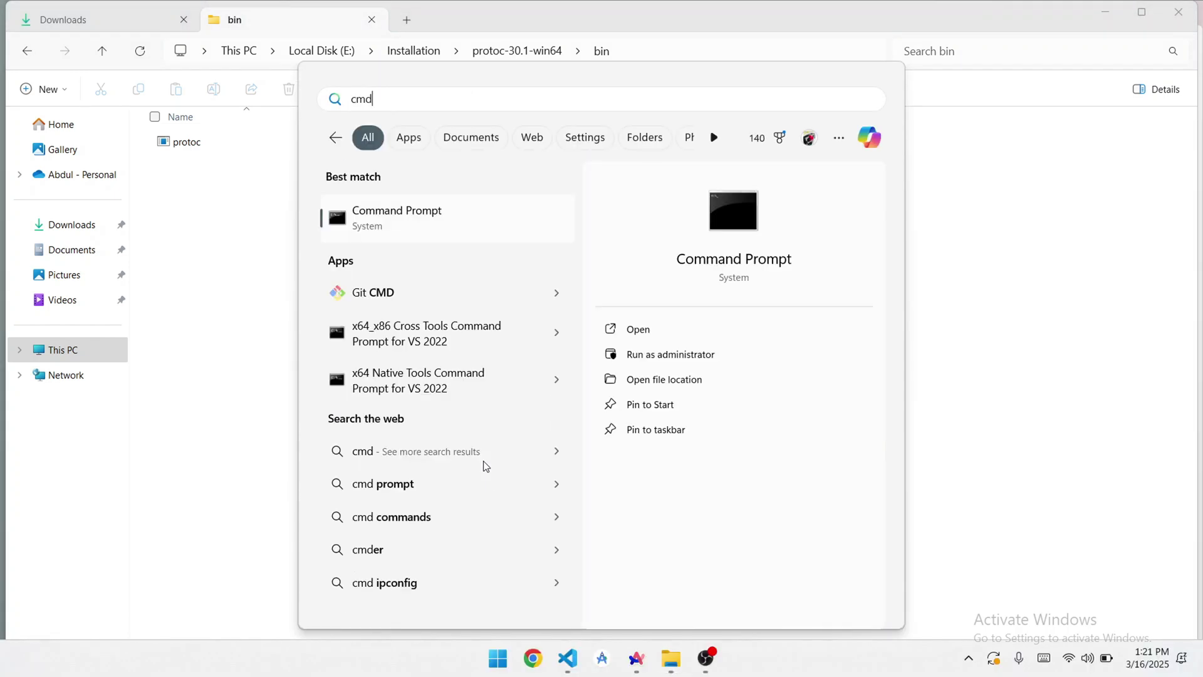
{"action": "key", "text": "Return"}
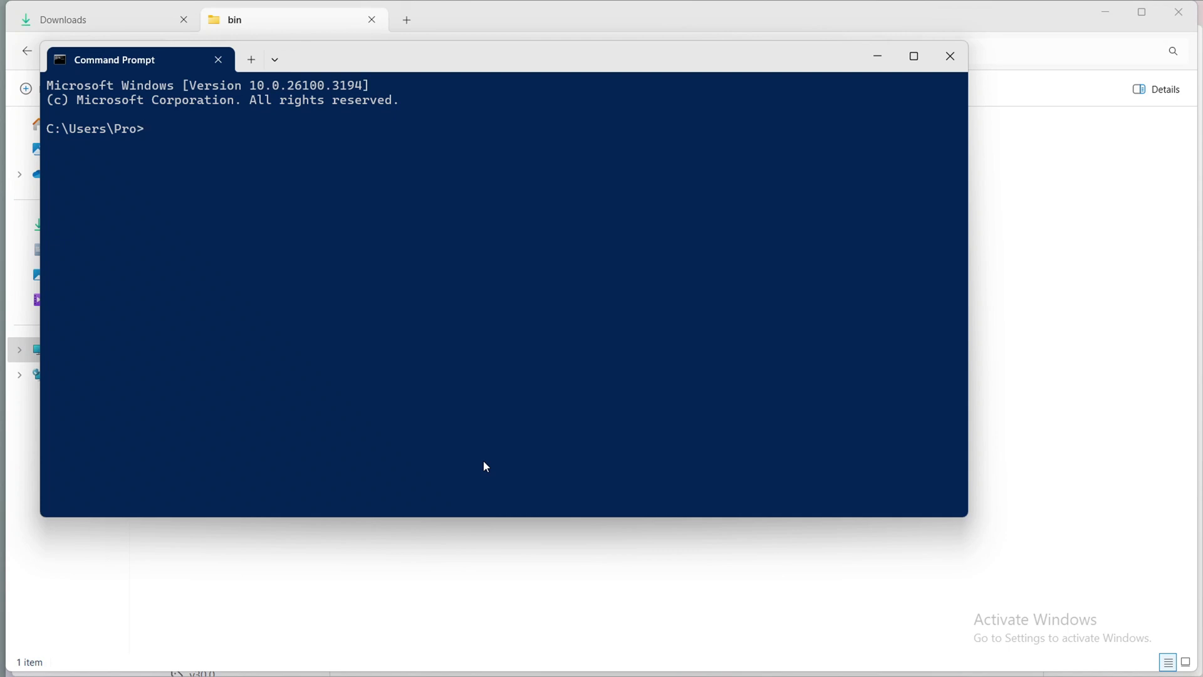
{"action": "type", "text": "prto"}
Step: Run protoc and confirm it prints its usage help with the output options
{"action": "key", "text": "BackSpace"}
{"action": "key", "text": "BackSpace"}
{"action": "type", "text": "otoc"}
{"action": "key", "text": "Return"}
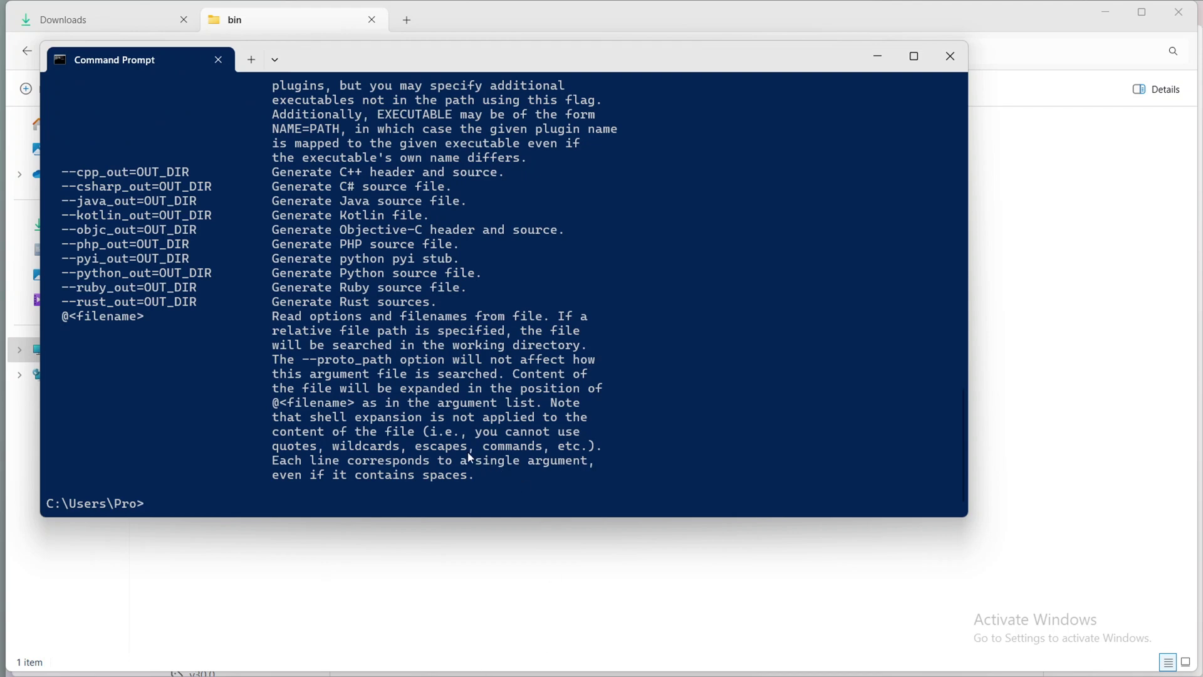